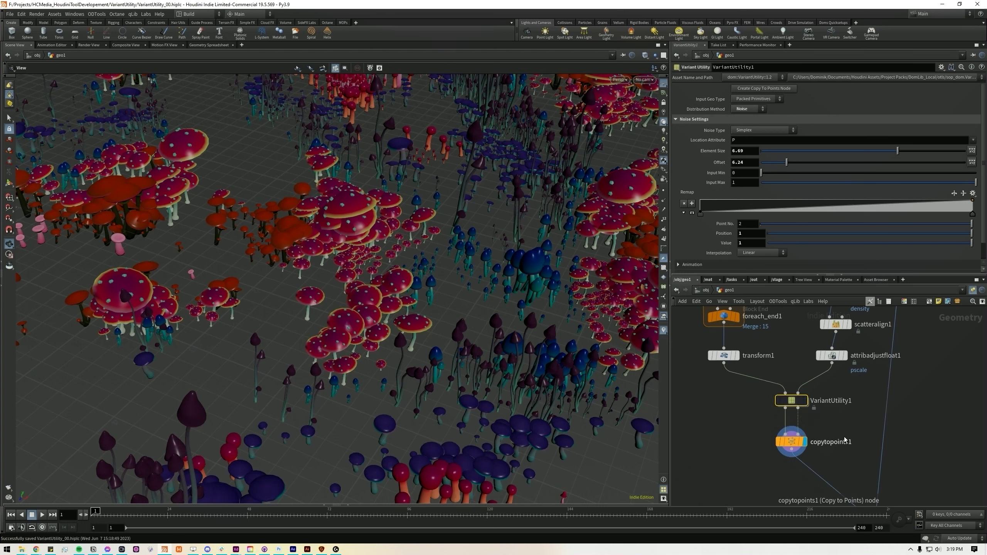
Display the output of transform2 in the second network to examine the packed mushroom variants
left_click(754, 419)
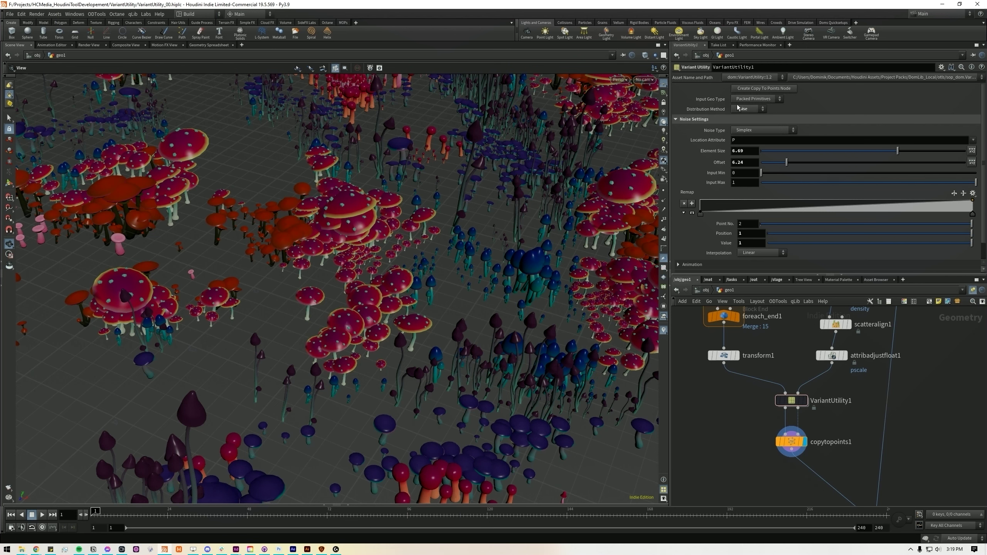
scroll(834, 437, "down", 5)
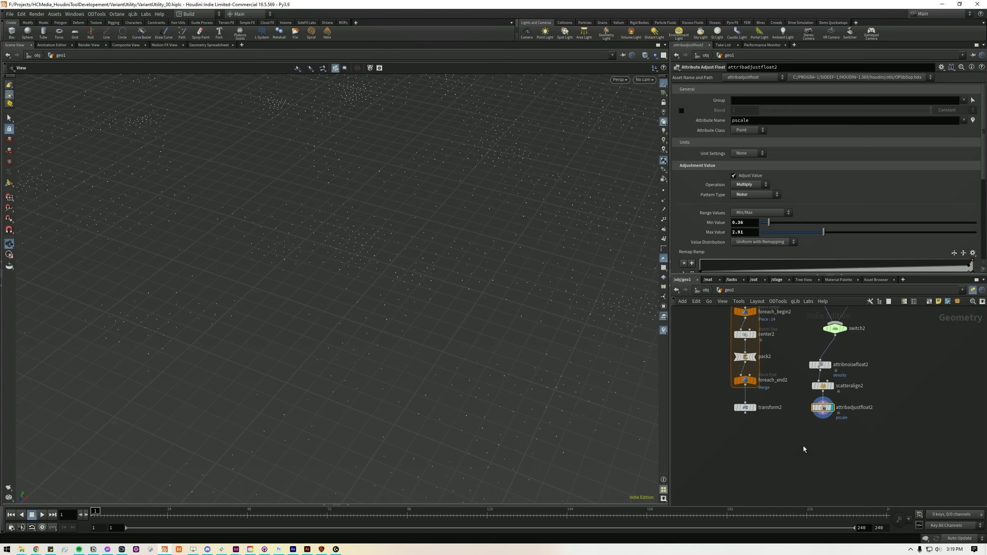
left_click(754, 410)
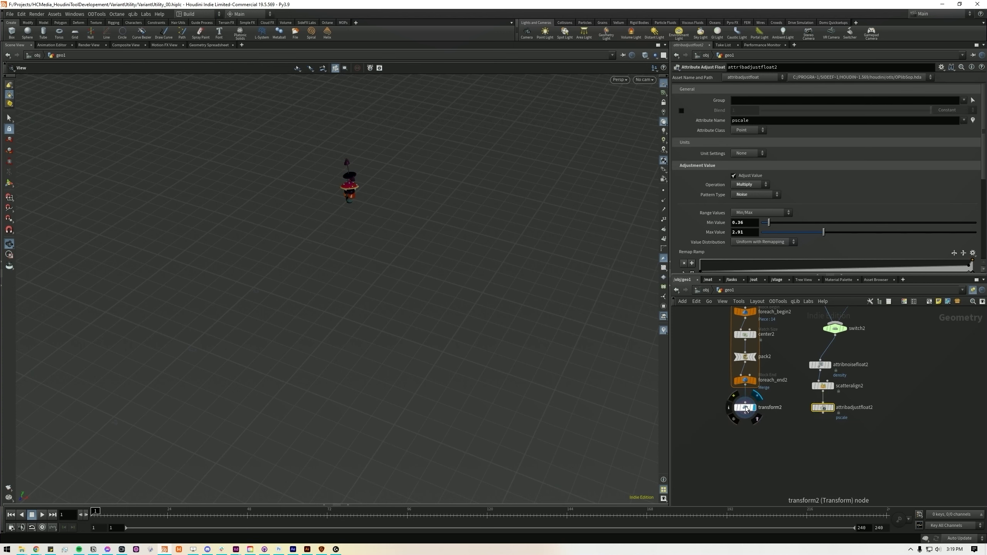
middle_click(743, 413)
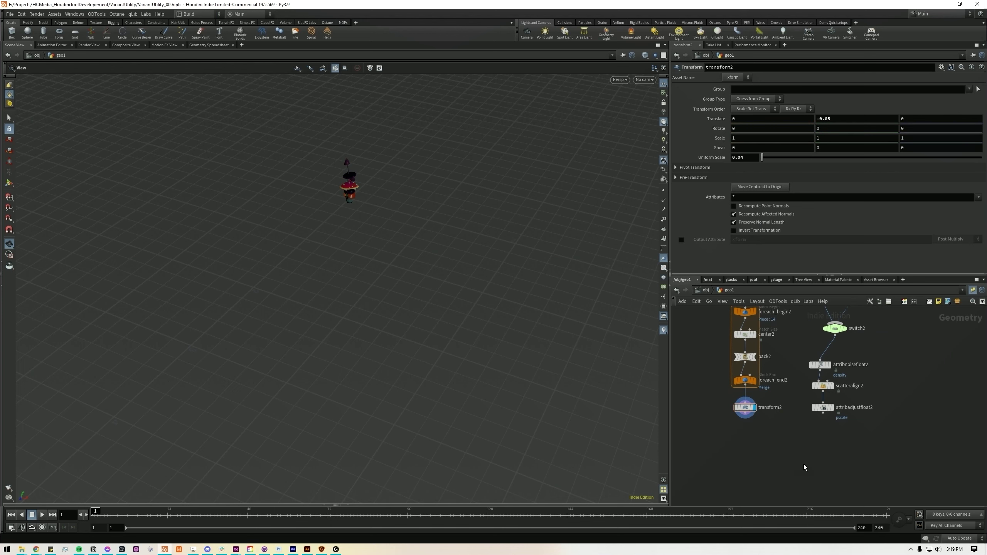
Add a Variant Utility node with transform2 wired to its first input and attribadjustfloat2 to its second input
key("Tab")
type("vara")
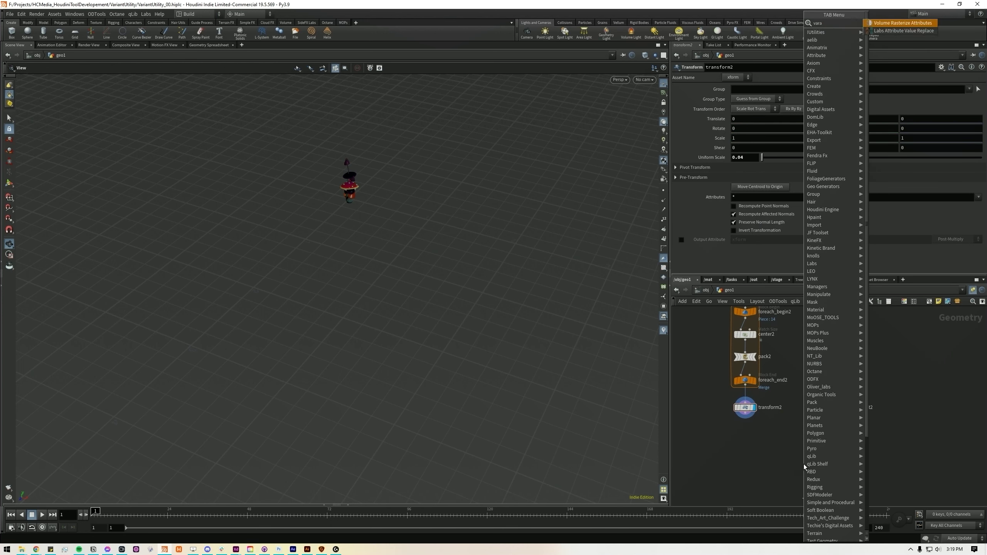
key("Return")
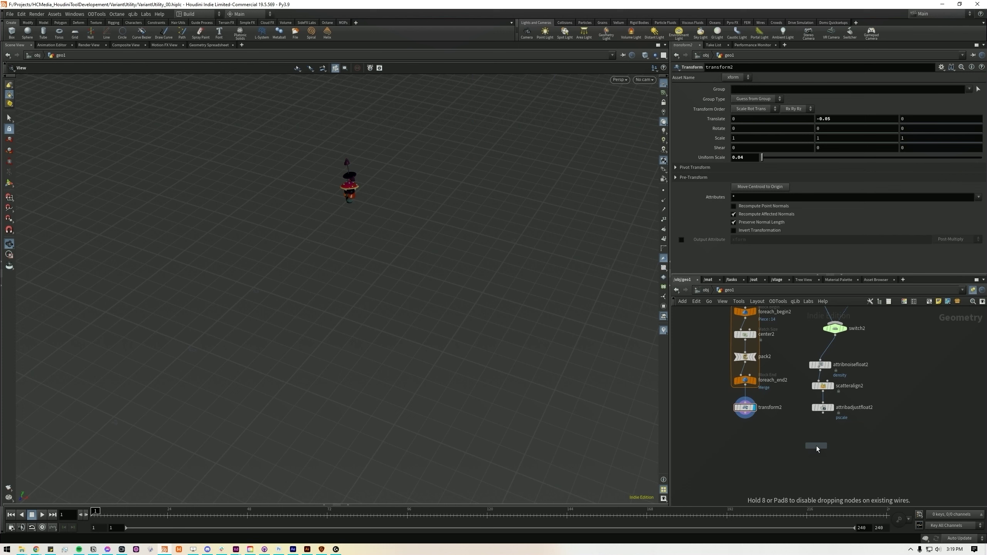
left_click(816, 448)
left_click(745, 419)
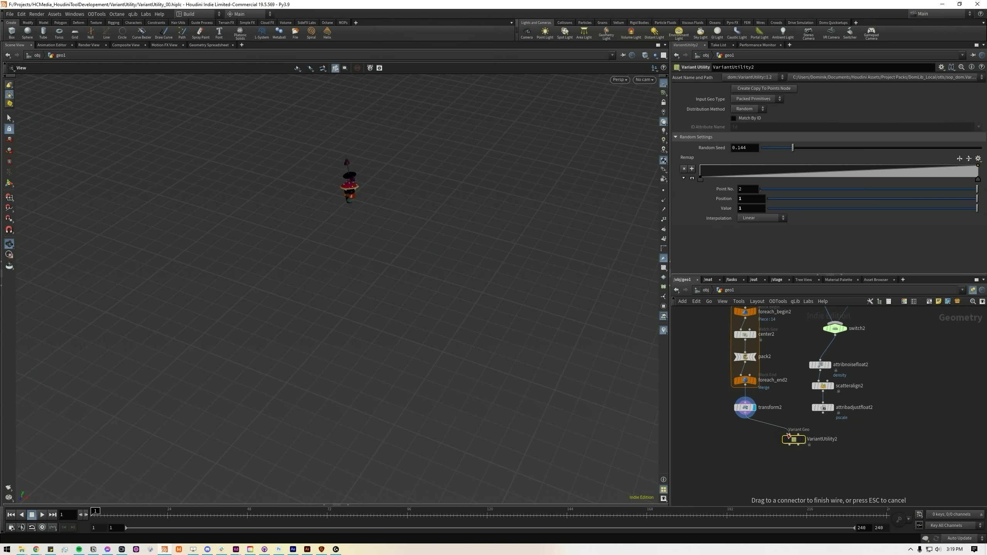
left_click(788, 434)
left_click(824, 414)
left_click(809, 441)
mouse_move(803, 444)
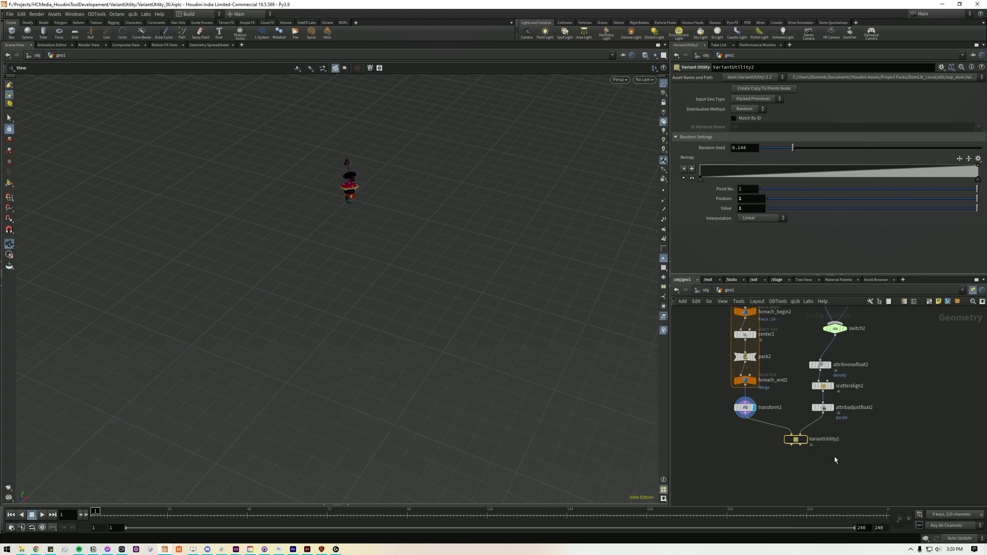
Create the matching Copy to Points node from VariantUtility2 and display the scattered mushrooms
left_click(750, 89)
left_click(795, 466)
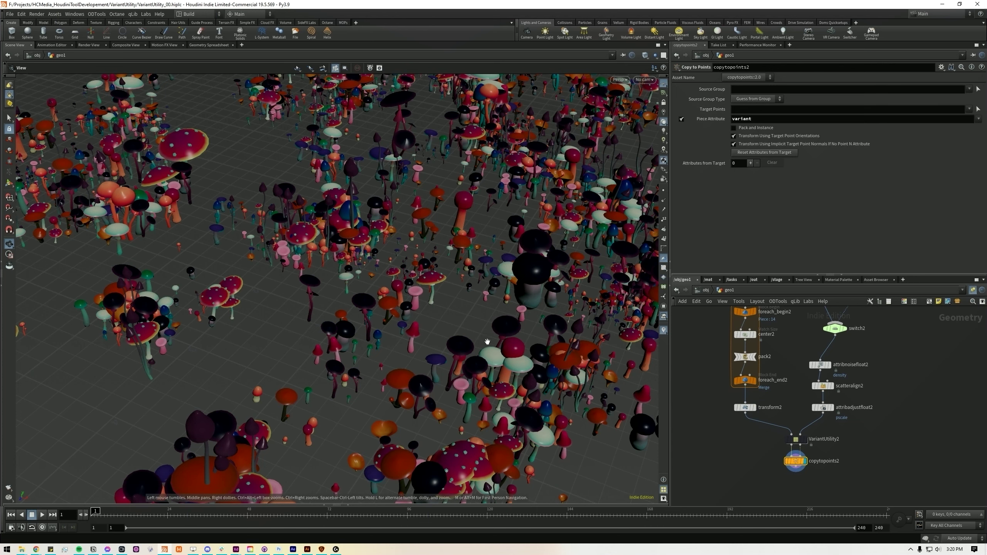
left_click_drag(471, 312, 479, 313)
right_click_drag(480, 313, 497, 301)
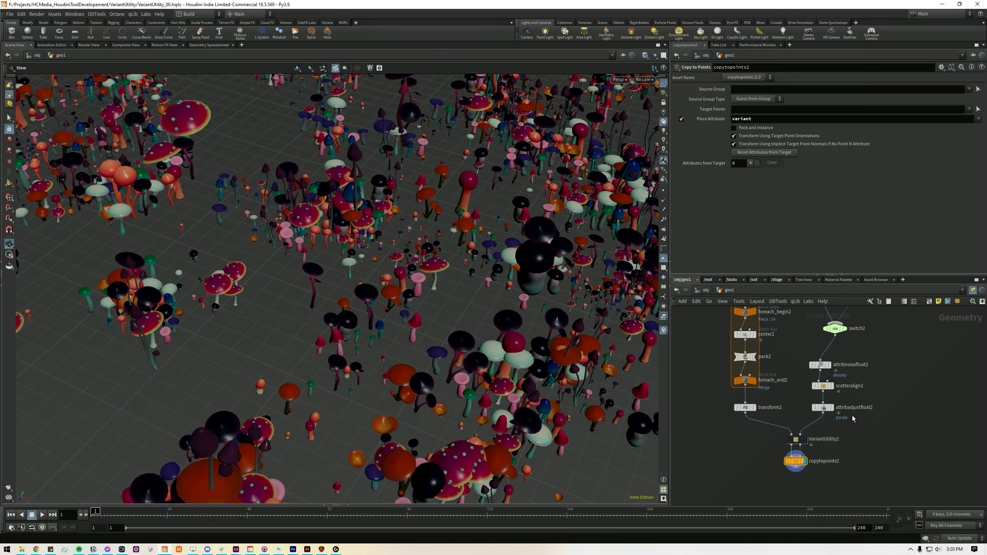
Set the random seed of VariantUtility2 to 0.382
left_click(795, 439)
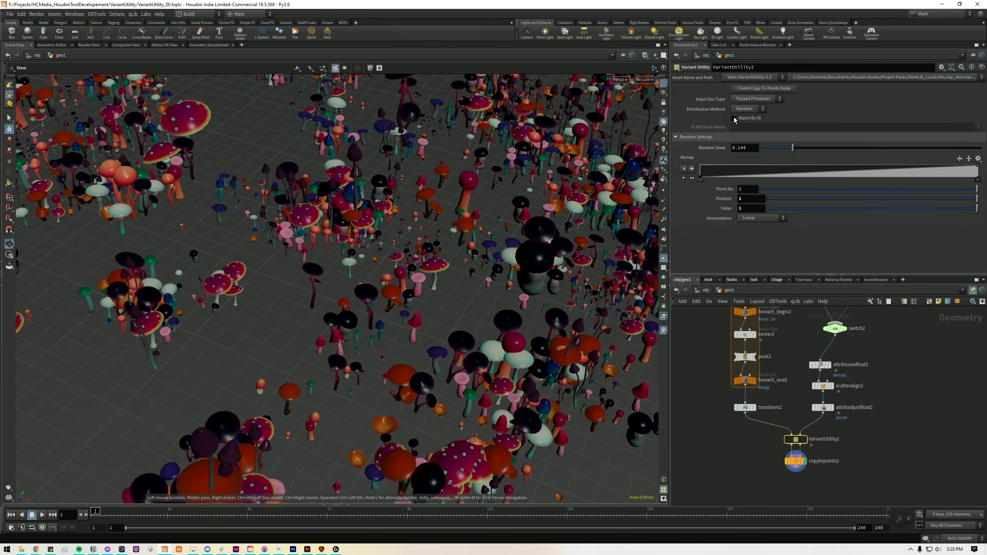
left_click_drag(792, 147, 845, 149)
Switch the distribution method of VariantUtility2 to Noise and set the noise element size to 4.25
left_click(751, 109)
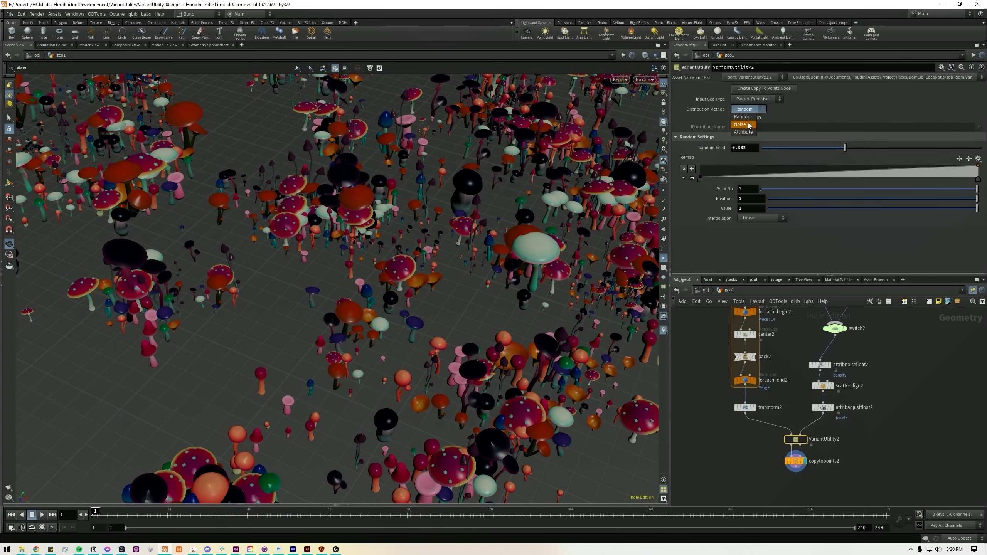
left_click(748, 125)
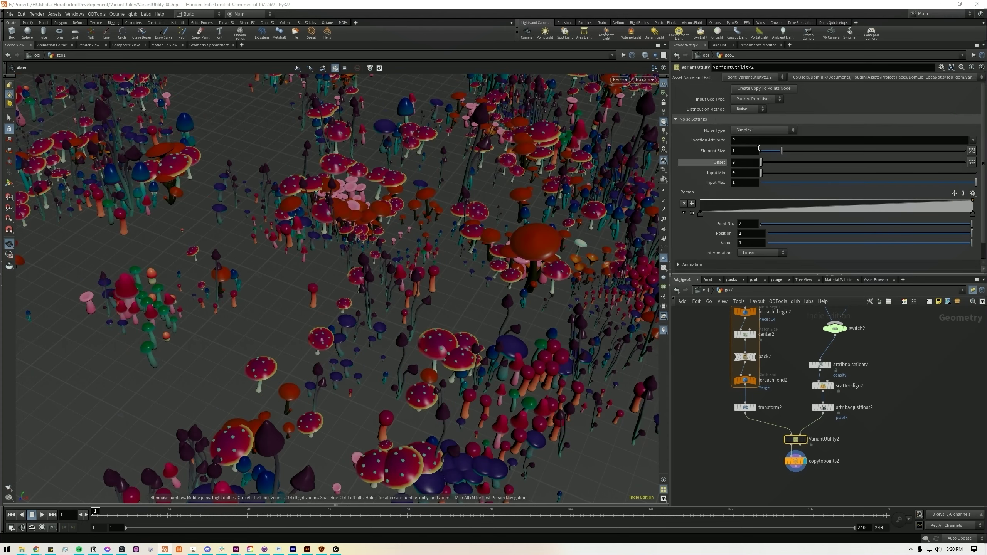
left_click_drag(782, 151, 826, 151)
scroll(319, 272, "down", 5)
scroll(320, 251, "up", 4)
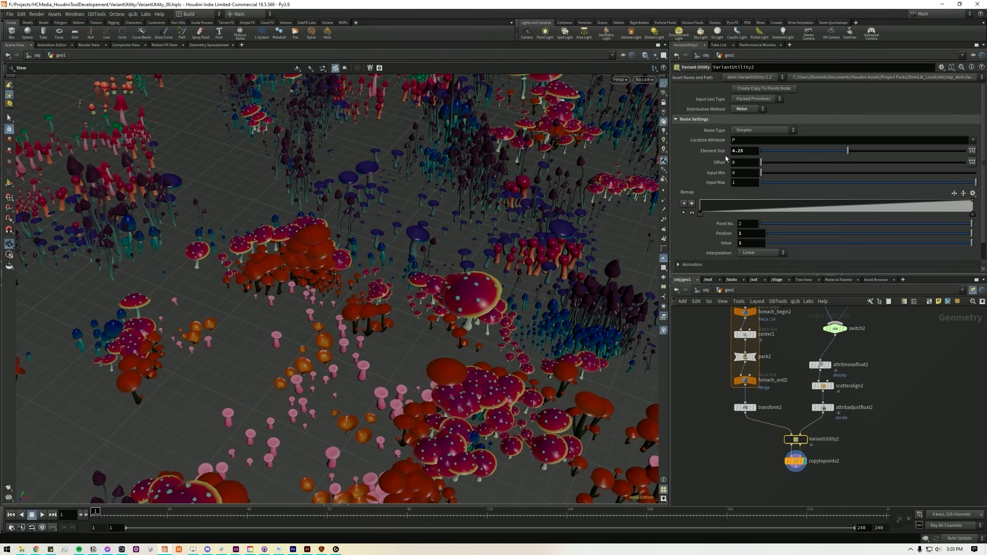
mouse_move(760, 162)
left_mouse_down()
mouse_move(798, 163)
mouse_move(761, 163)
left_mouse_up()
left_click_drag(857, 205, 868, 244)
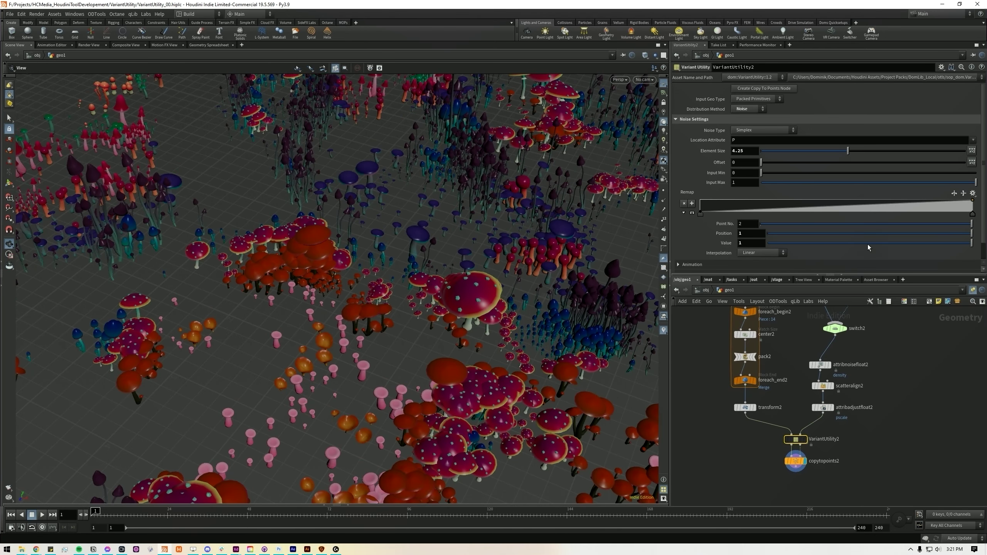
Switch VariantUtility2's distribution method to Attribute and move it down with its copy node to make room above them
left_click(749, 110)
left_click(737, 132)
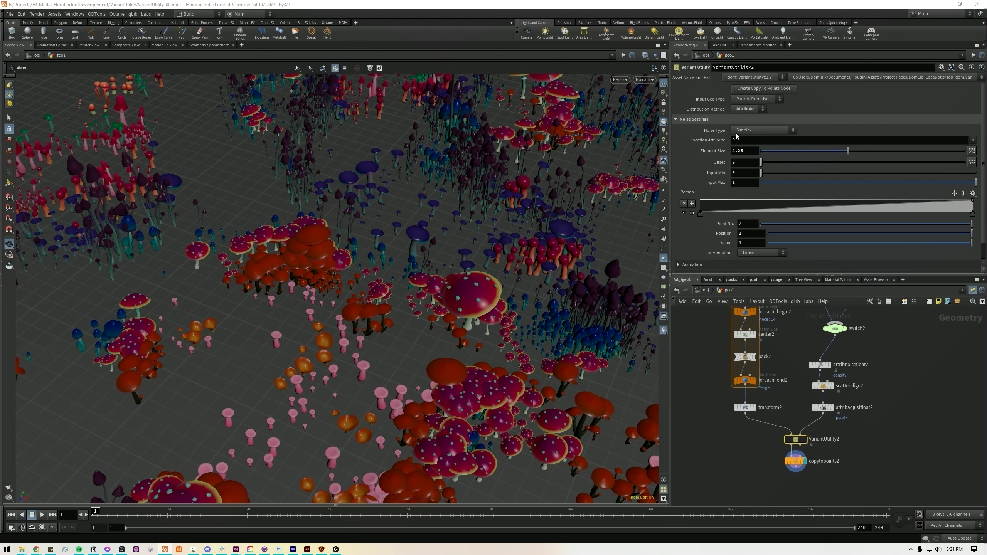
left_click_drag(863, 484, 793, 473)
left_click(859, 434)
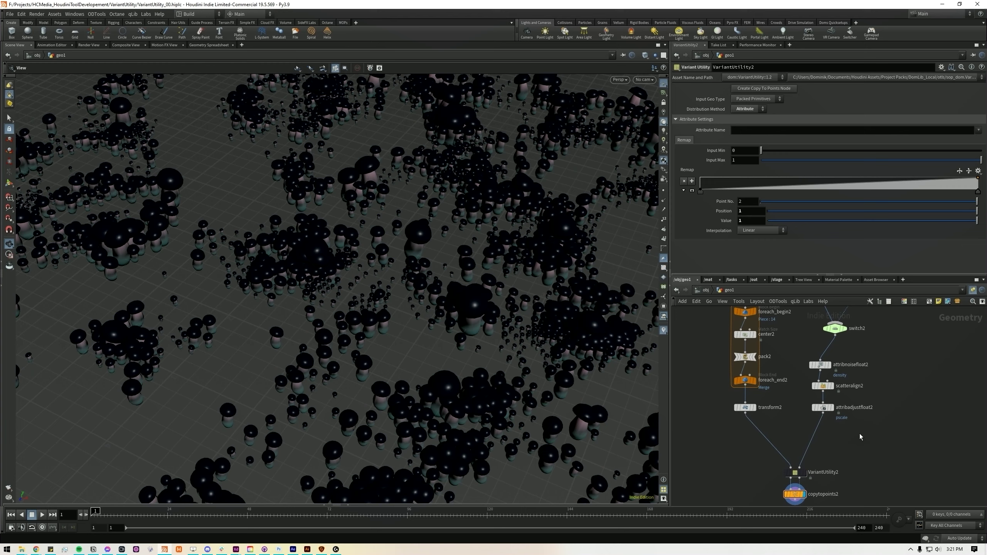
Insert an Attribute Adjust Float node on the wire between attribadjustfloat2 and VariantUtility2
key("Tab")
type("attadj")
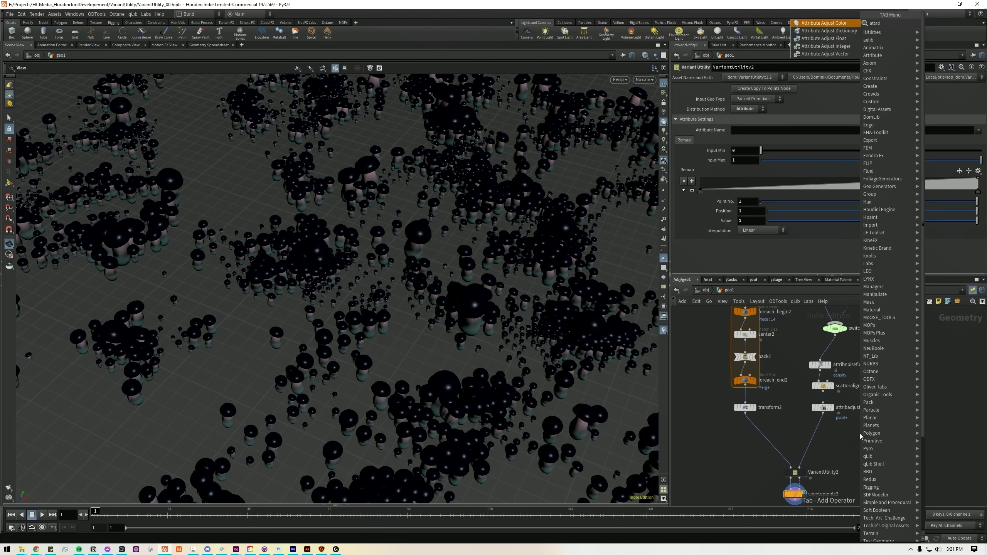
key("Down")
key("Down")
key("Return")
left_click(819, 428)
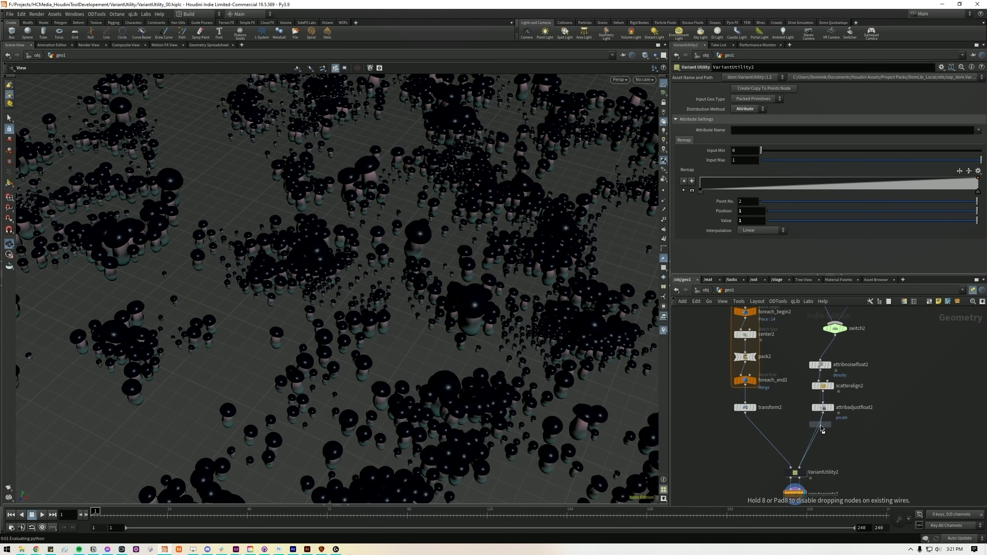
Set the attribute name of the new Attribute Adjust Float node to distrib
double_click(764, 121)
type("distr")
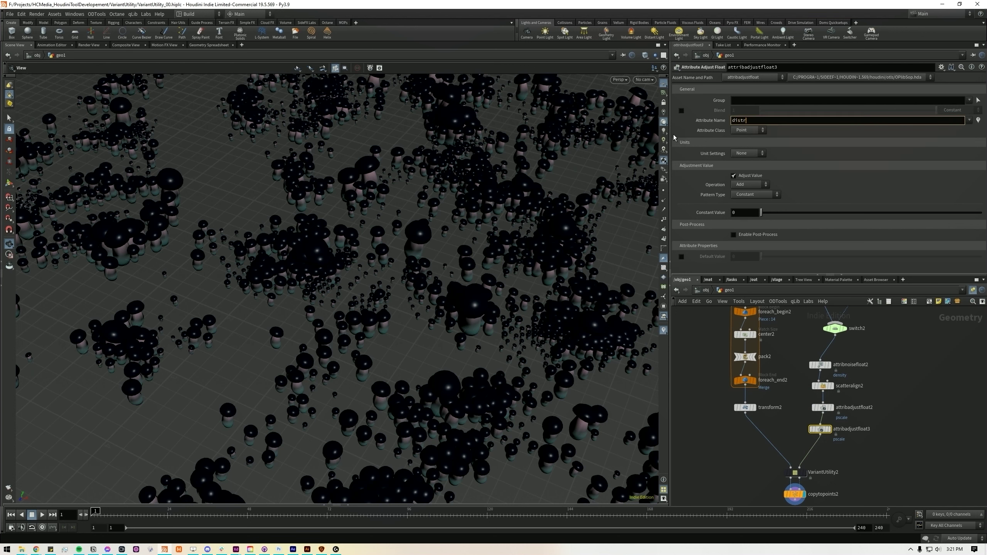
type("ib")
key("Return")
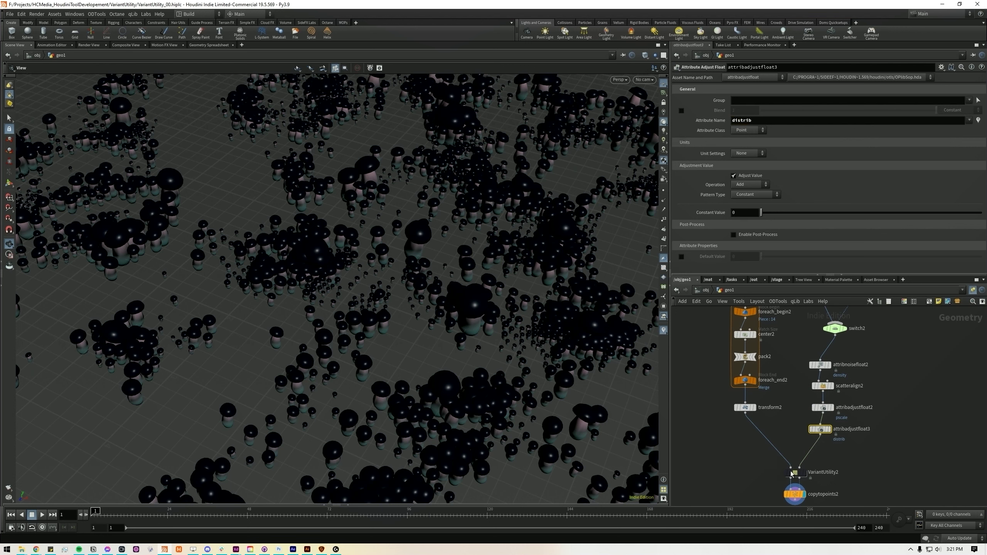
Choose distrib as the attribute that drives the variant distribution in VariantUtility2
left_click(791, 474)
scroll(792, 474, "up", 3)
left_click(980, 130)
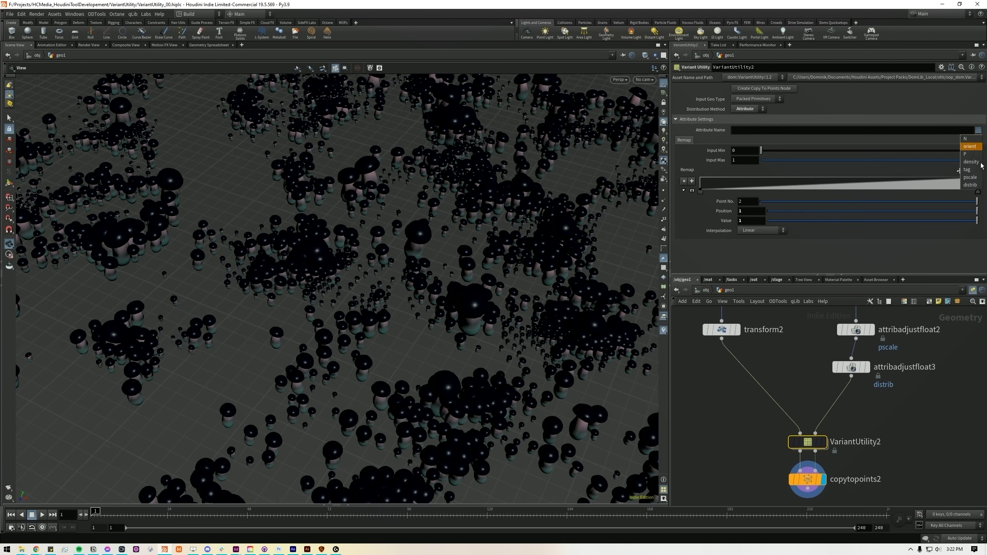
left_click(971, 177)
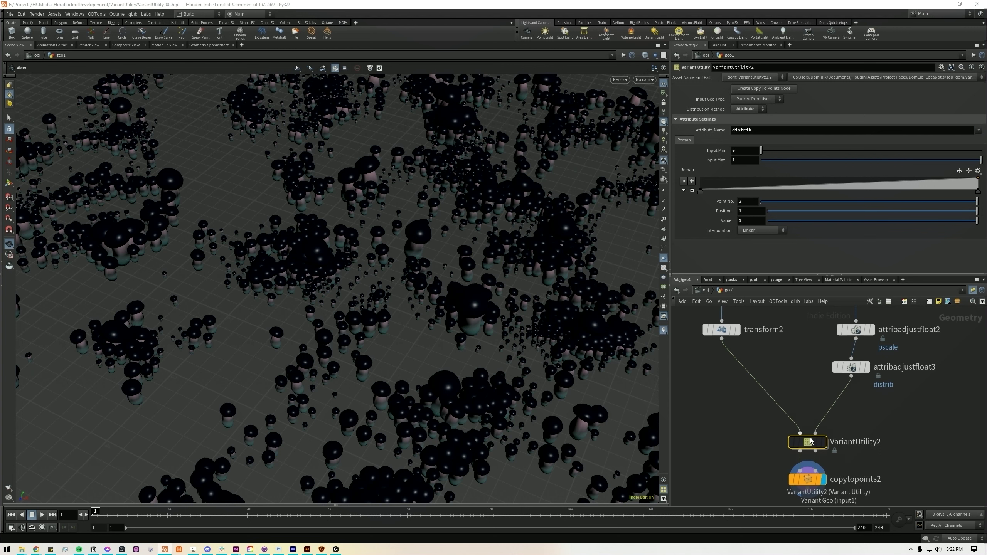
Set the pattern type of attribadjustfloat3 to Noise
middle_click_drag(906, 401, 891, 428)
left_click(845, 394)
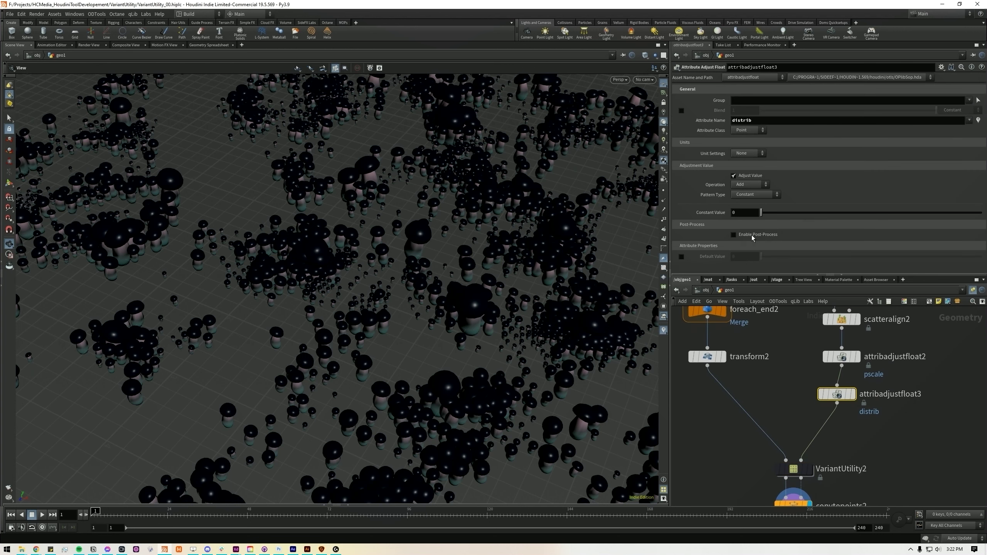
mouse_move(761, 213)
left_mouse_down()
mouse_move(779, 212)
mouse_move(754, 206)
left_mouse_up()
left_click(756, 194)
left_click(752, 219)
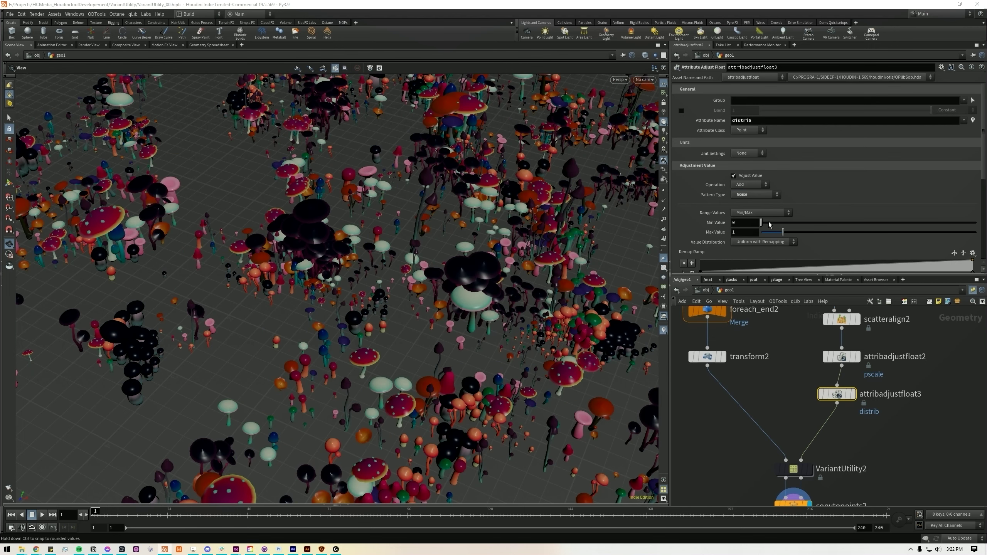
Review the distribution method options available in VariantUtility2 without changing the selected method
scroll(793, 226, "down", 2)
middle_click_drag(857, 462, 849, 410)
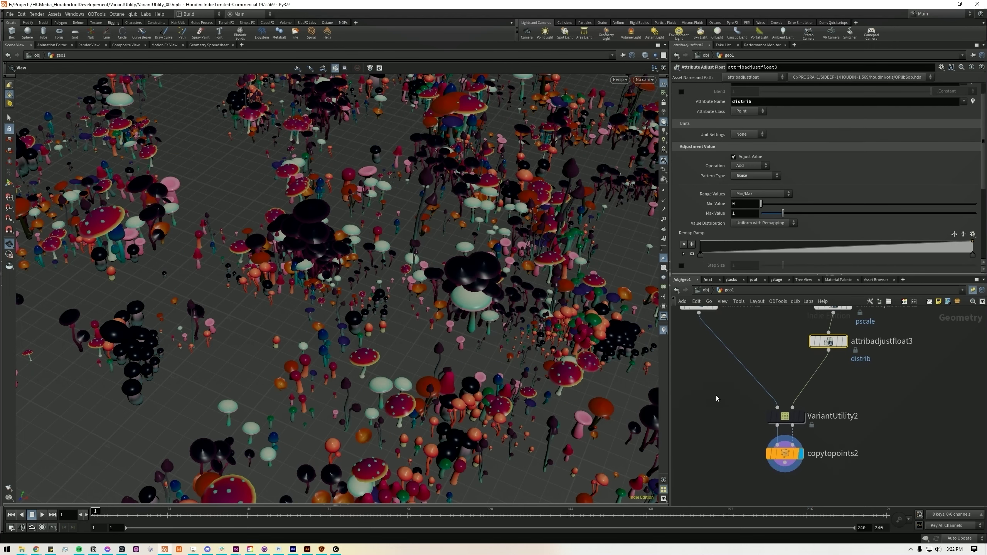
left_click(785, 416)
left_click(763, 110)
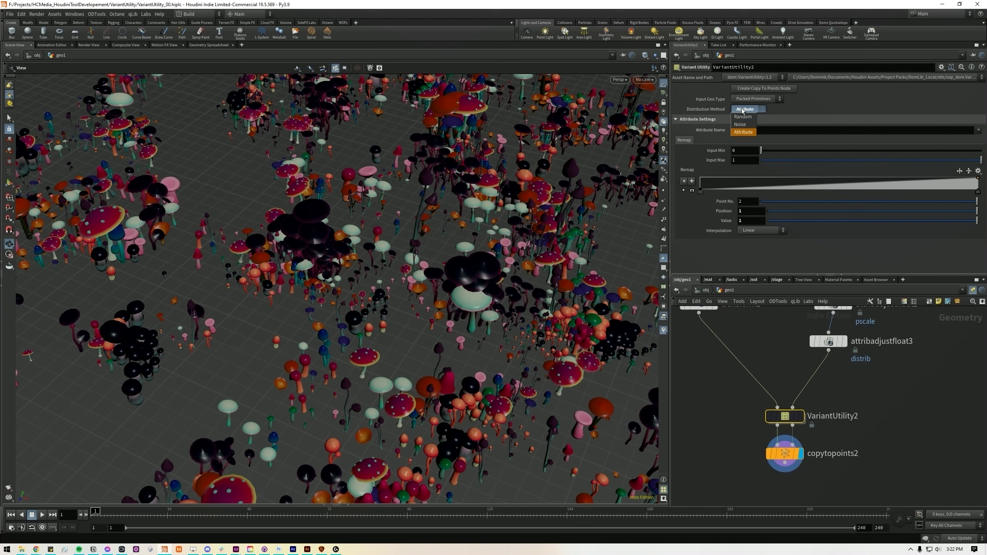
left_click(916, 407)
Set attribadjustfloat3's noise offset to 3.5 and element size to 2.55, and align the node beneath attribadjustfloat2
left_click(841, 344)
middle_click_drag(882, 375, 878, 425)
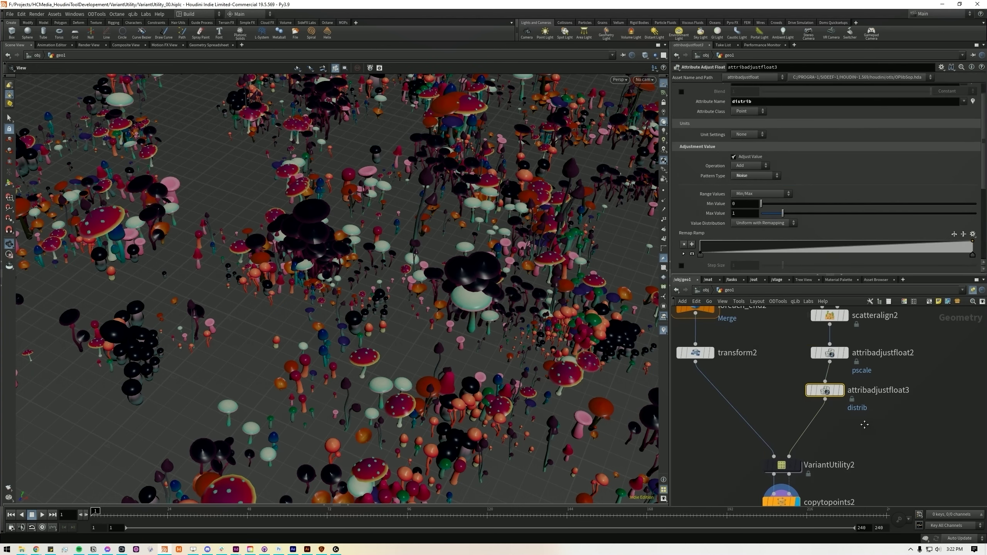
mouse_move(783, 213)
left_mouse_down()
mouse_move(800, 213)
mouse_move(783, 216)
left_mouse_up()
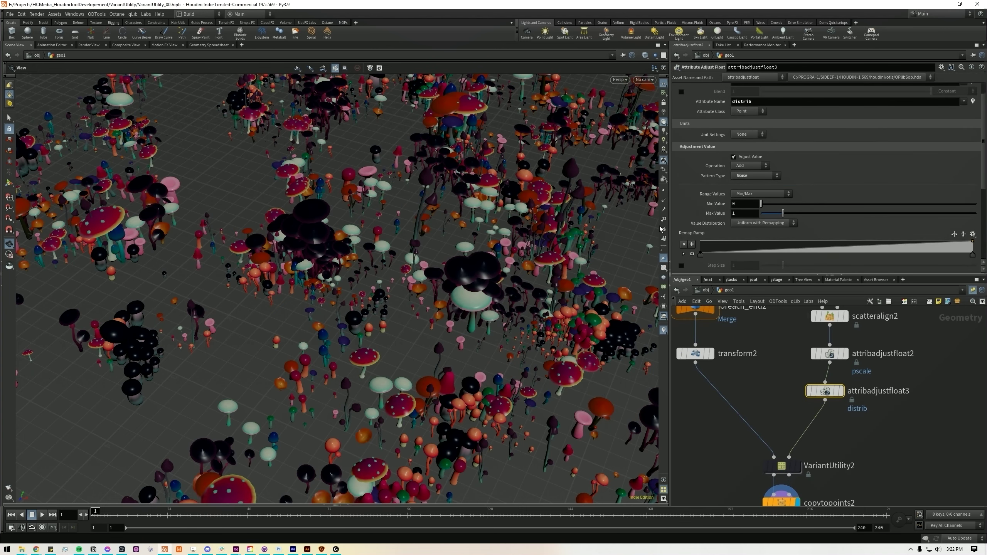
left_click_drag(488, 247, 467, 223)
right_click_drag(467, 223, 424, 234)
left_click_drag(424, 234, 477, 230)
scroll(797, 234, "down", 3)
left_click_drag(773, 225, 768, 164)
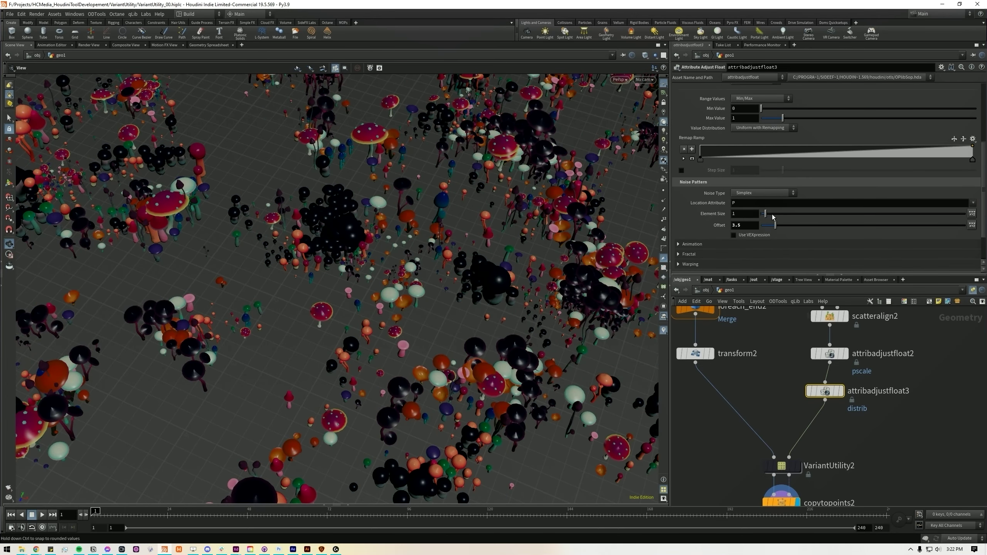
left_click_drag(764, 214, 772, 219)
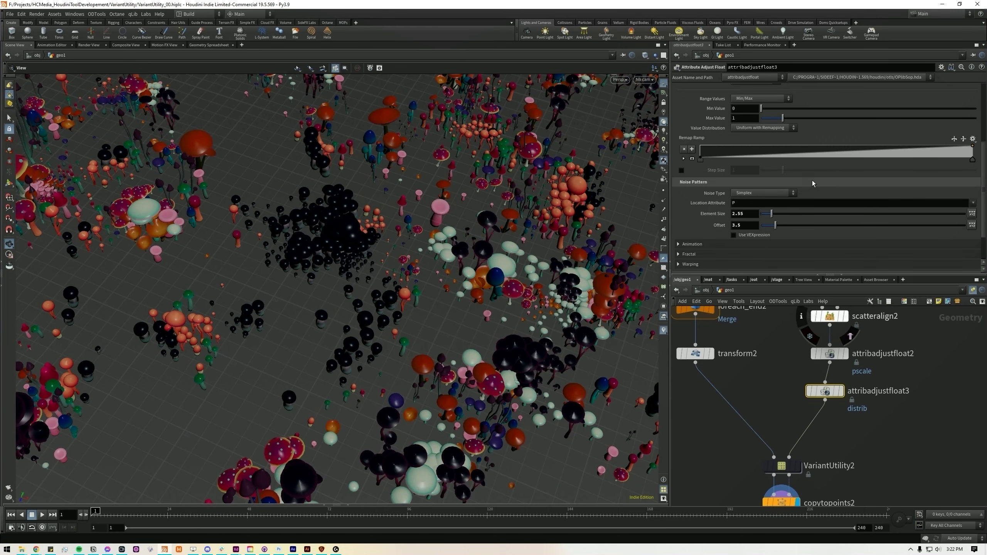
left_click_drag(824, 391, 828, 388)
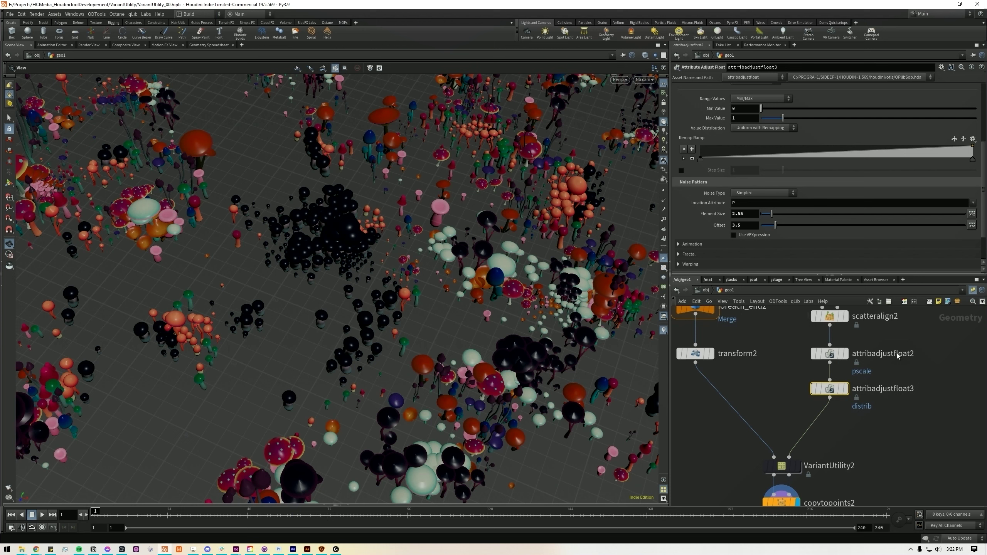
Switch attribadjustfloat3's pattern type to Radial with a guide end position of 6.3 in X
scroll(793, 179, "up", 3)
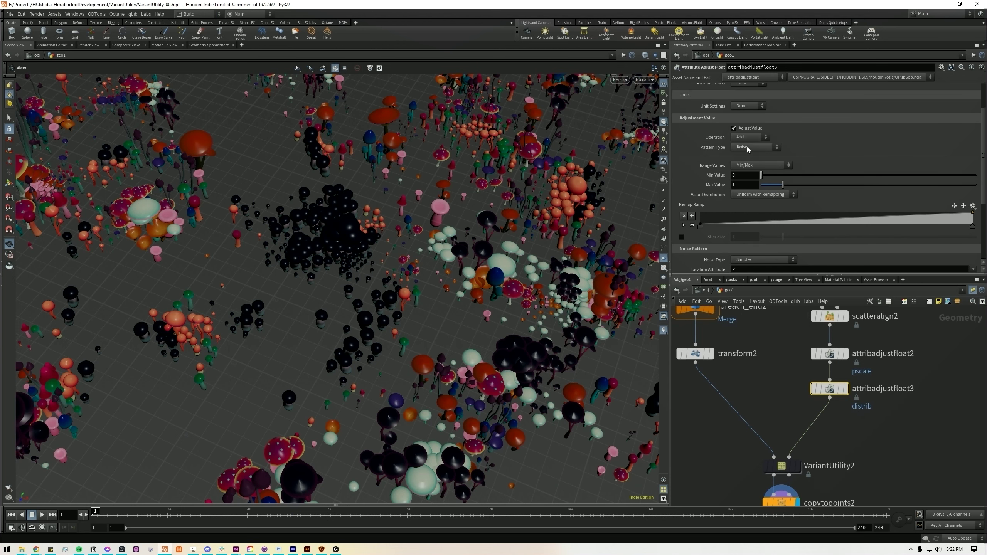
left_click(747, 147)
left_click(752, 205)
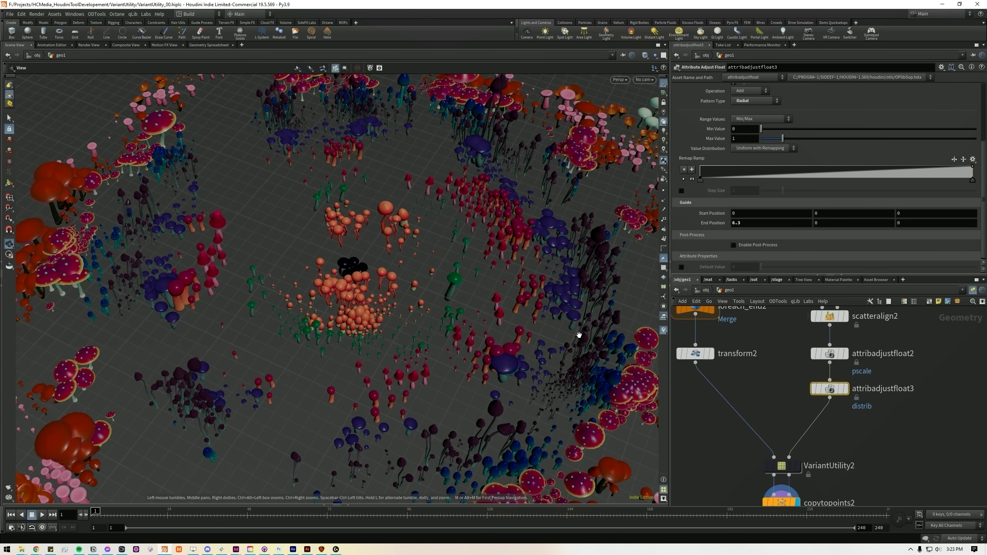
Switch attribadjustfloat3's pattern type to Bounding Box, try the Y direction, and return the direction to X
left_click(756, 101)
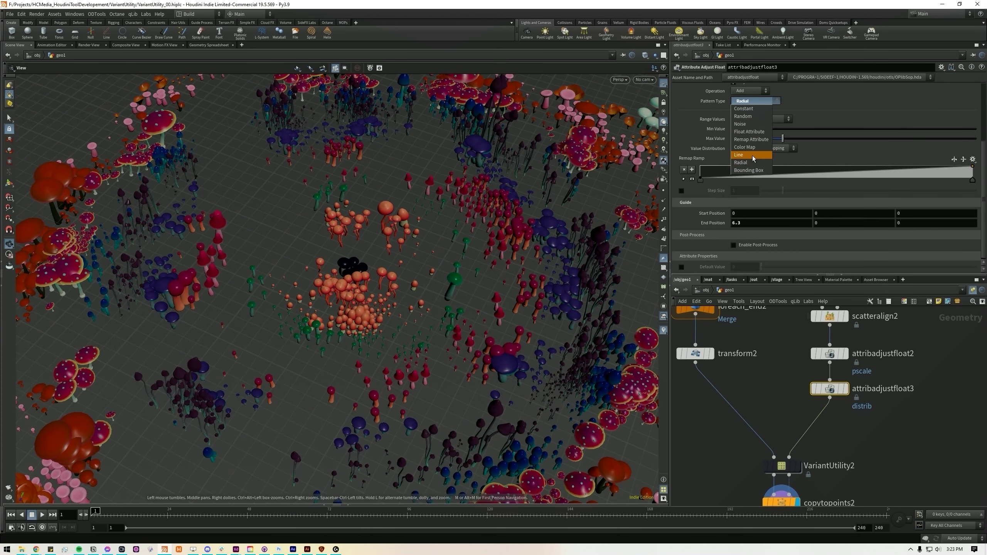
left_click(751, 171)
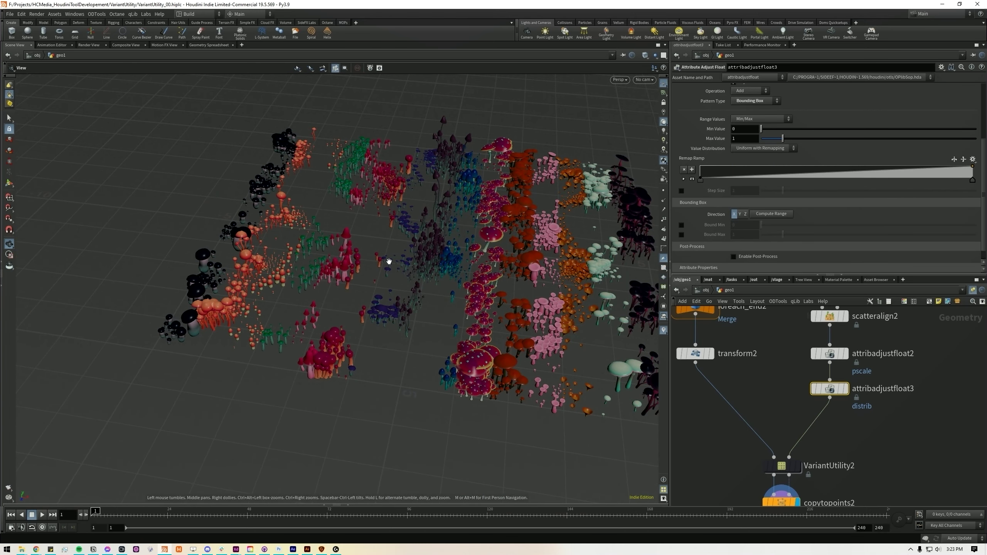
left_click(746, 214)
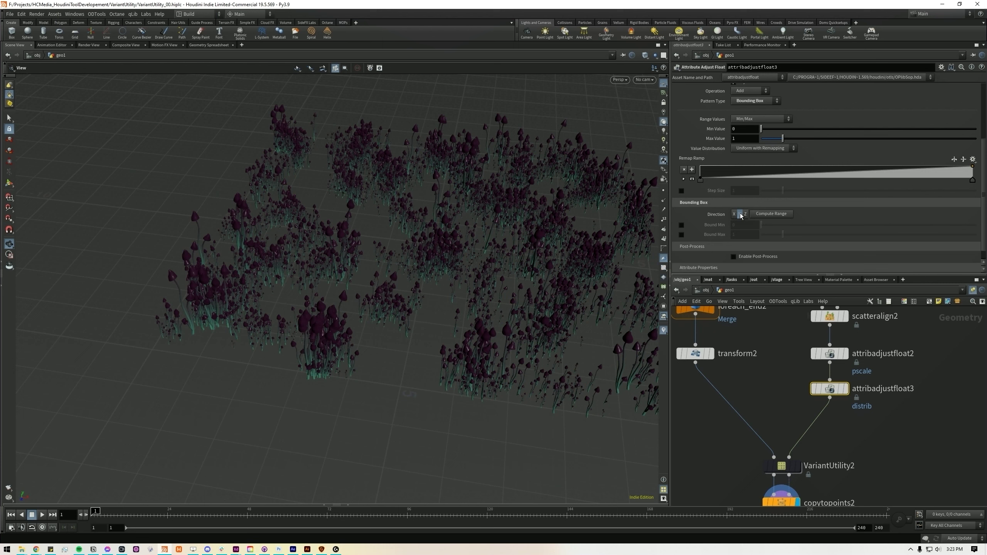
left_click(733, 215)
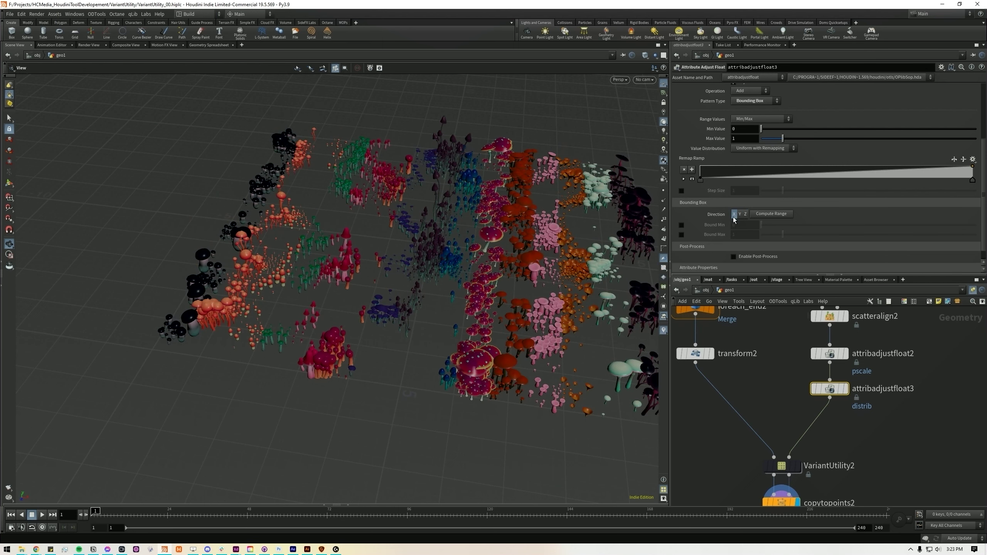
Enable the bounding box's upper bound on attribadjustfloat3 and set Bound Max to 3.27
left_click_drag(682, 235, 719, 238)
left_click(718, 232)
left_click(682, 234)
left_click_drag(782, 235, 853, 237)
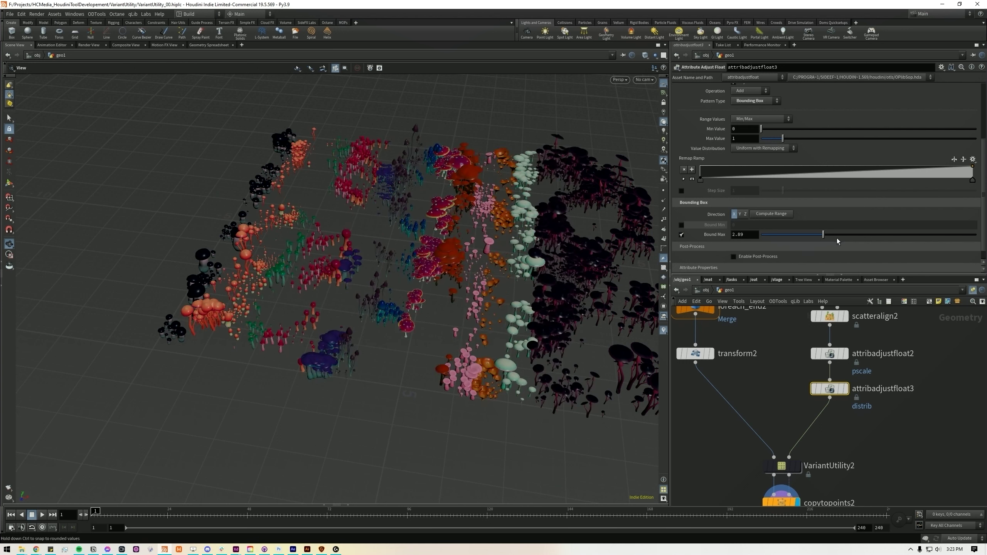
Duplicate attribadjustfloat3 directly below itself and give the copy a Noise pattern with a maximum value of about 0.11
left_click(782, 500)
left_click_drag(835, 389, 834, 427, "alt")
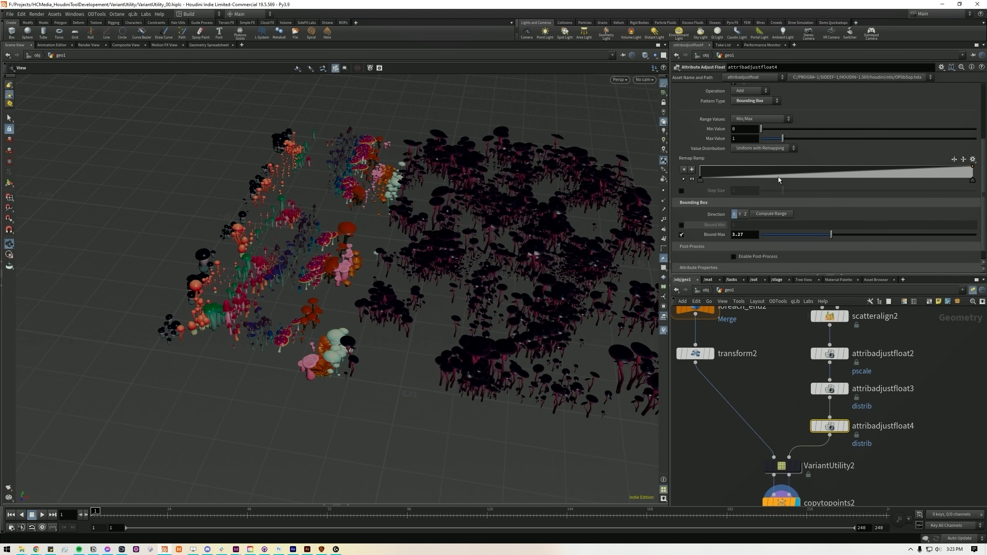
scroll(761, 167, "up", 2)
left_click(755, 138)
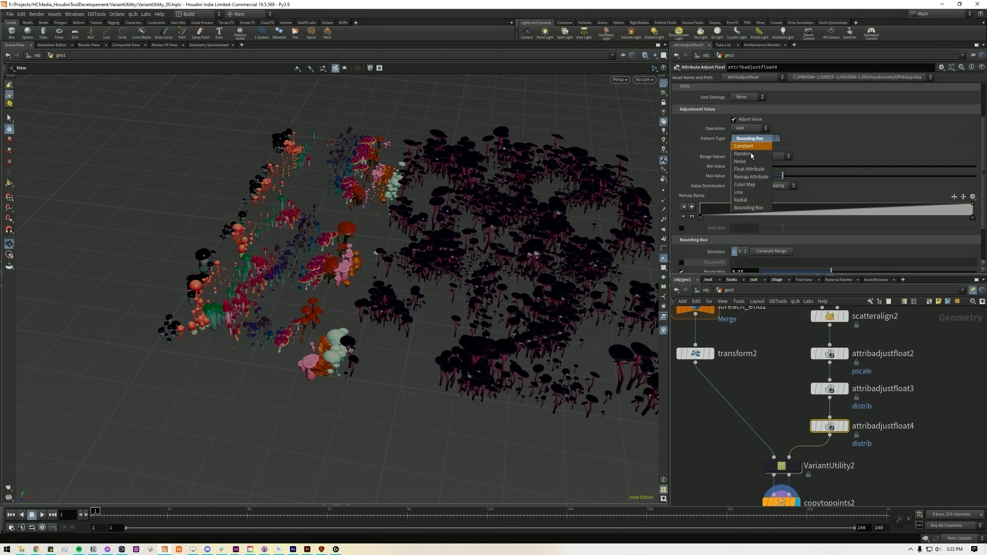
left_click(748, 159)
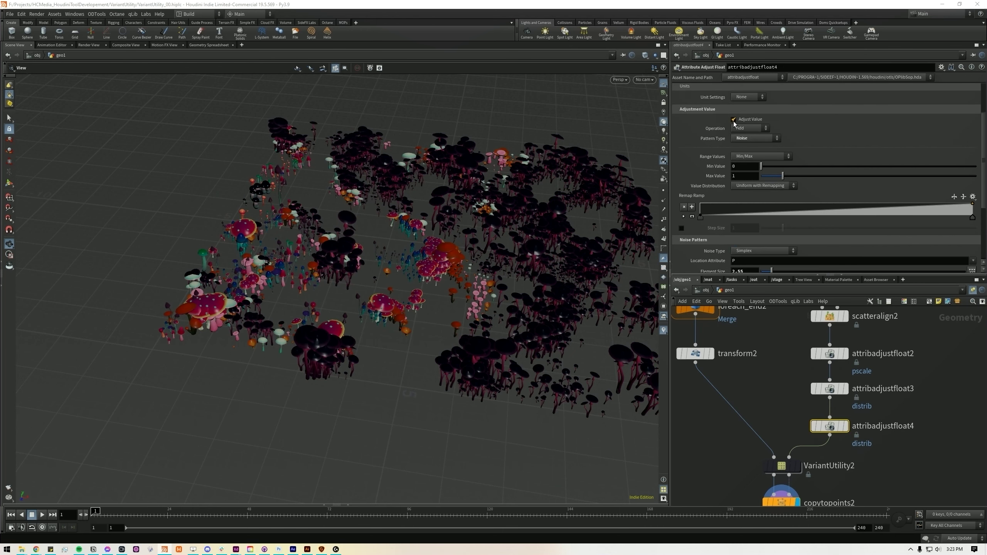
left_click_drag(783, 176, 763, 176)
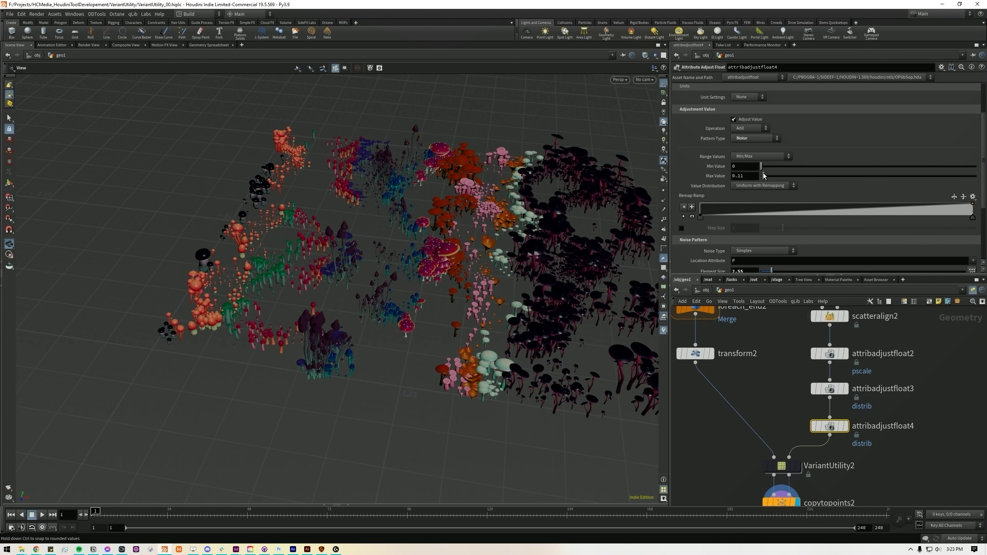
Change attribadjustfloat4's range values to Middle ± Range Length and shorten the range length to reduce the noise
left_click(755, 157)
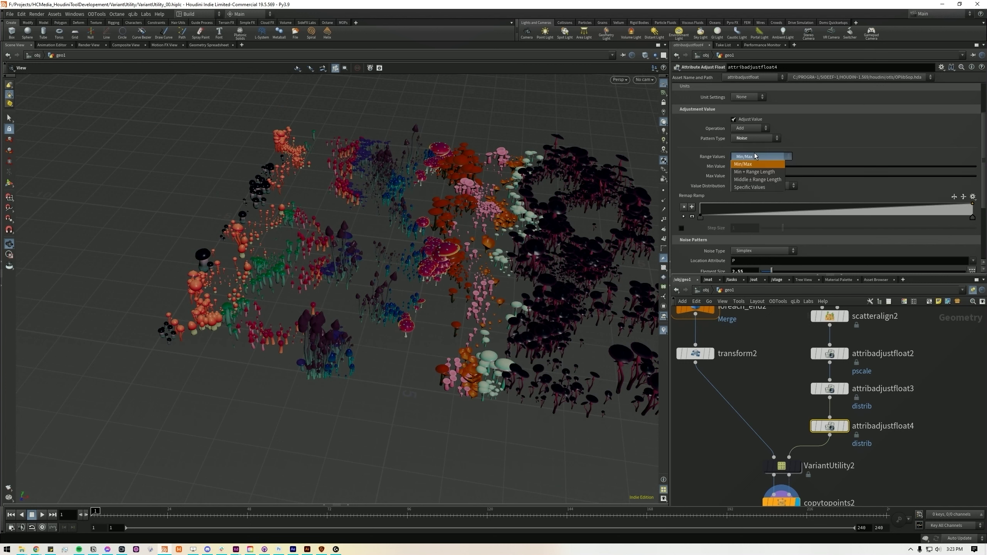
left_click(761, 180)
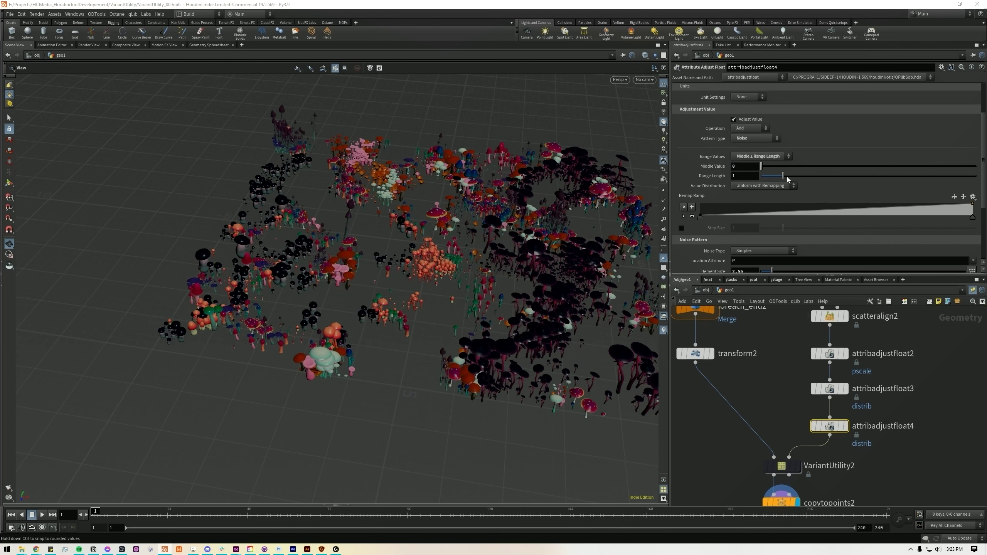
left_click_drag(787, 179, 763, 182)
scroll(762, 183, "down", 2)
left_click_drag(773, 243, 774, 242)
left_click_drag(590, 229, 524, 249)
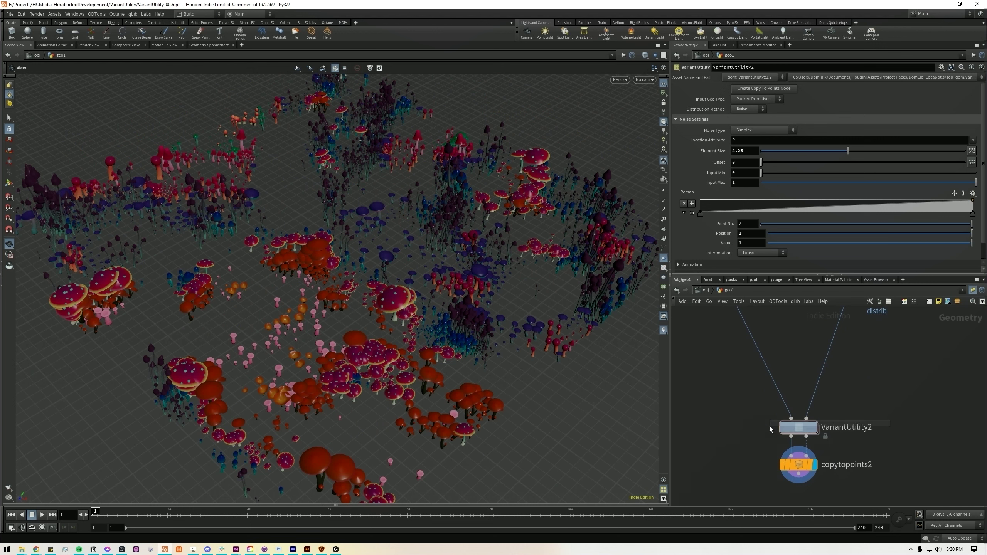
Check the geometry information of transform2 and enable the bypassed unpack1 node below it
left_click(784, 428)
middle_click_drag(745, 403, 764, 462)
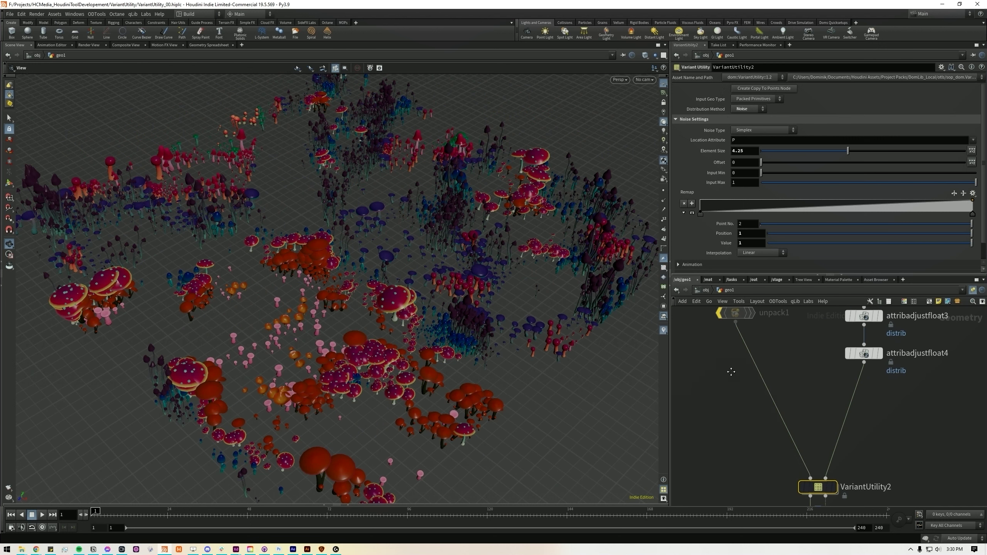
middle_click_drag(732, 372, 759, 479)
middle_click(755, 384)
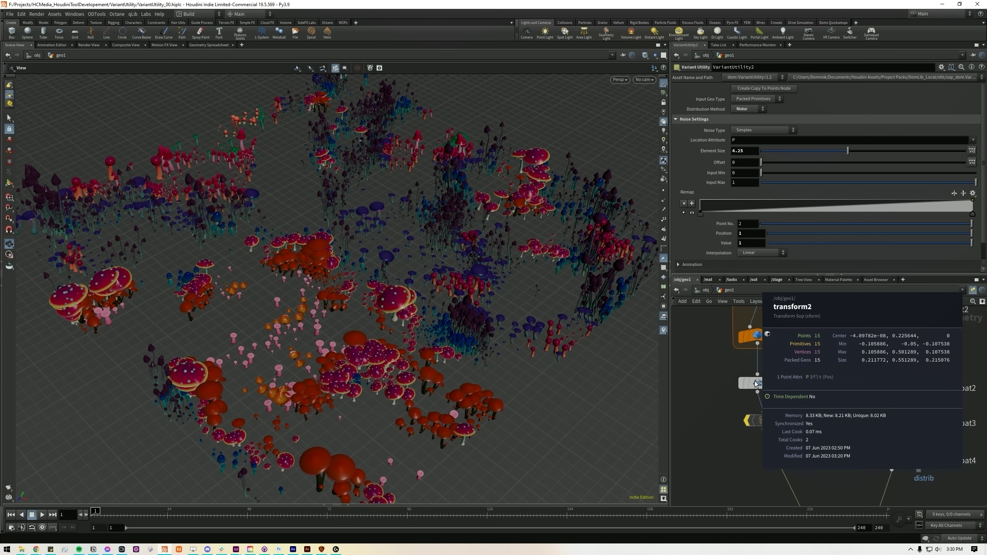
left_click(747, 421)
middle_click_drag(737, 411, 718, 338)
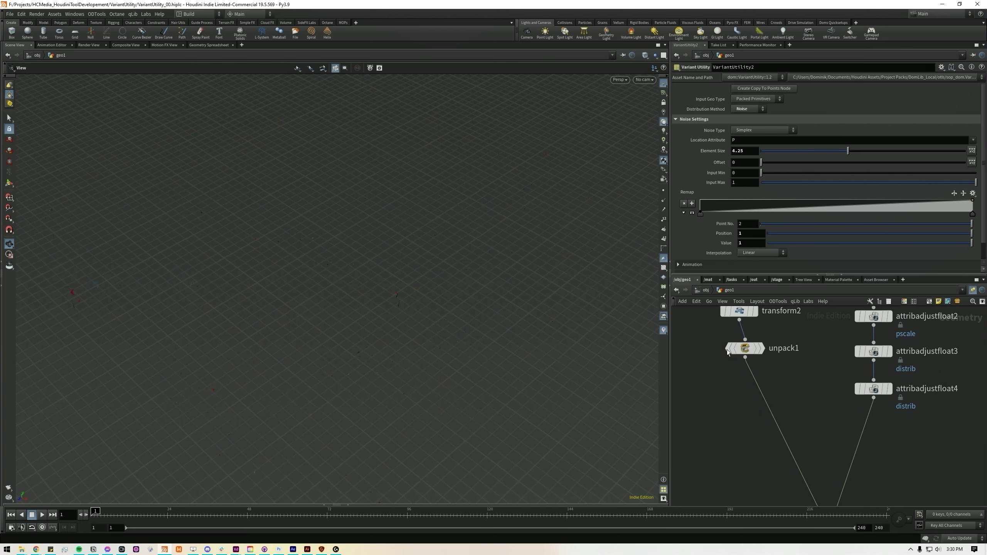
left_click(728, 350)
middle_click_drag(795, 444, 771, 376)
Set VariantUtility2's input geometry type to Piece Attribute, using the name attribute
left_click_drag(742, 423, 839, 463)
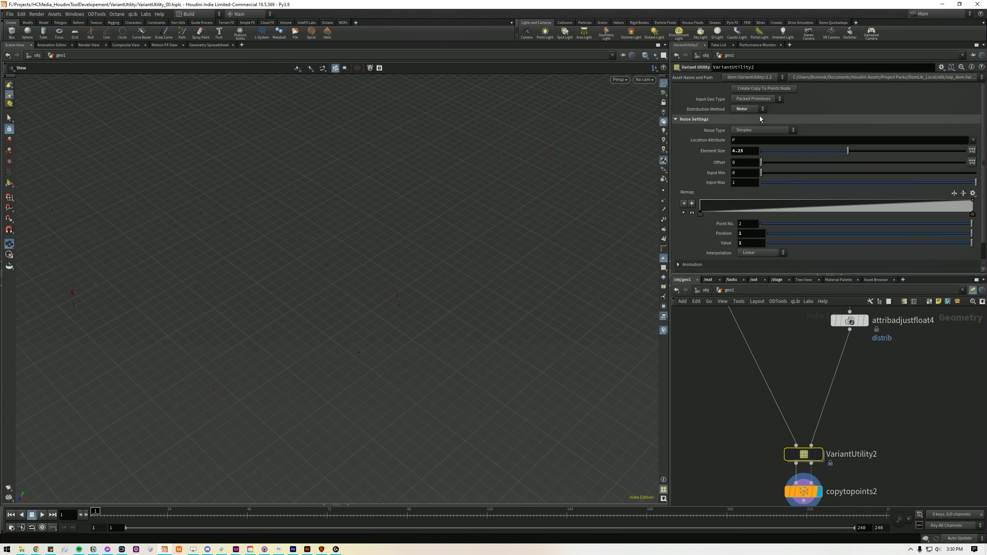
left_click(756, 100)
left_click(752, 109)
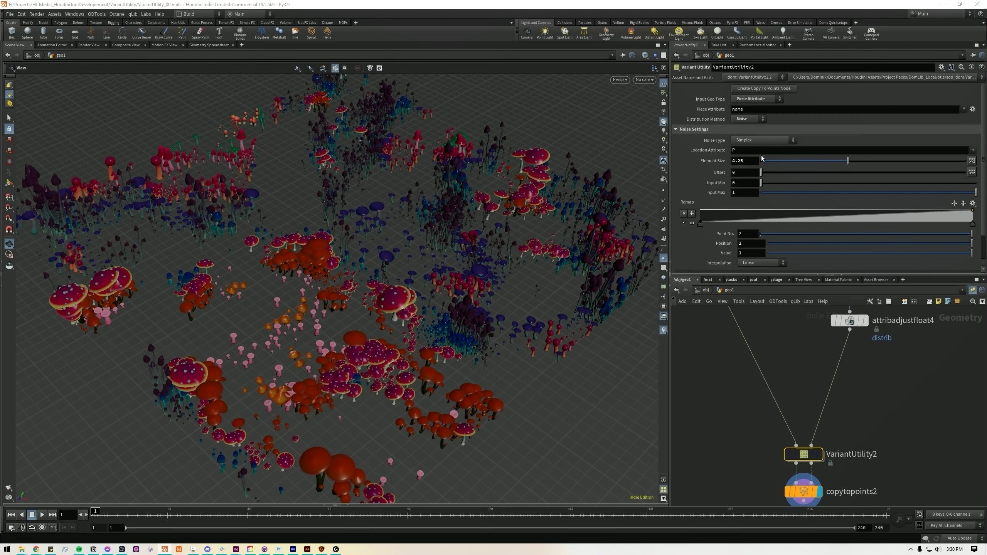
Review the unpack1 connection into VariantUtility2 and save the scene file
middle_click_drag(854, 483, 868, 502)
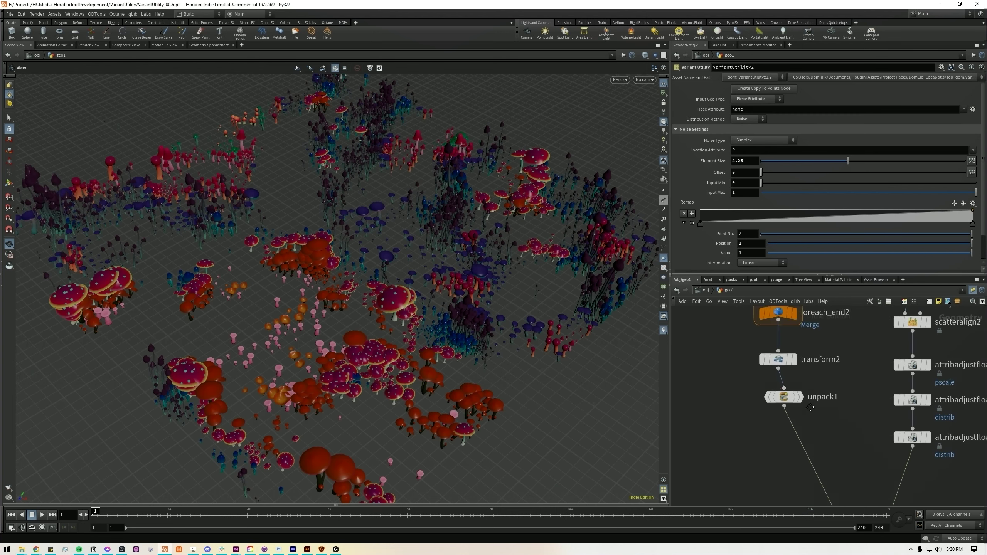
middle_click_drag(797, 492, 741, 416)
key("ctrl+s")
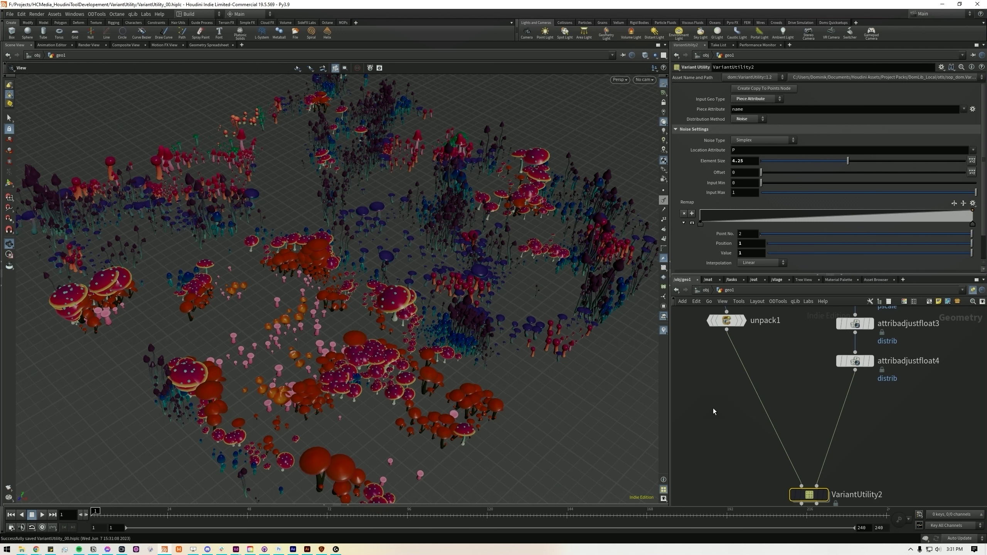
scroll(732, 413, "down", 2)
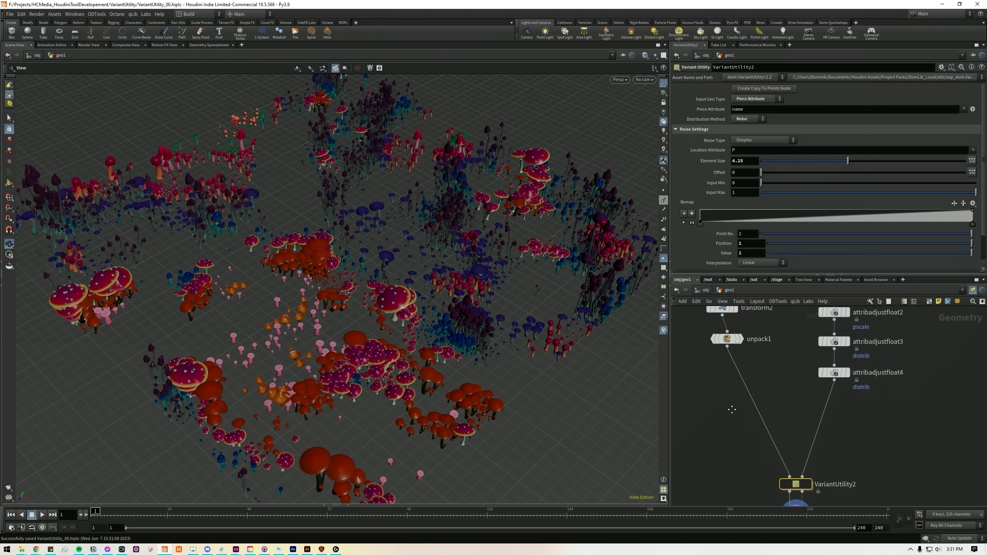
middle_click_drag(739, 468, 734, 412)
middle_click_drag(731, 340, 732, 421)
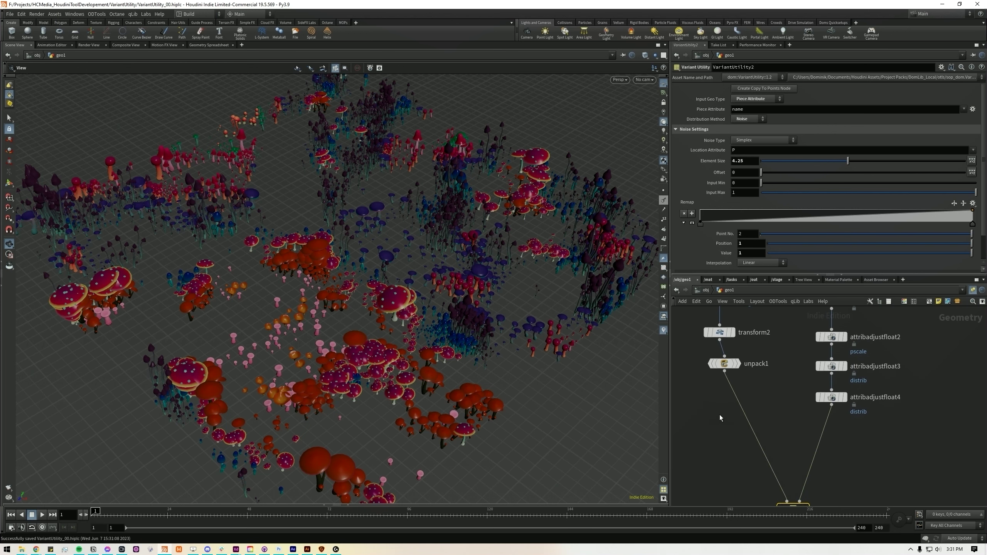